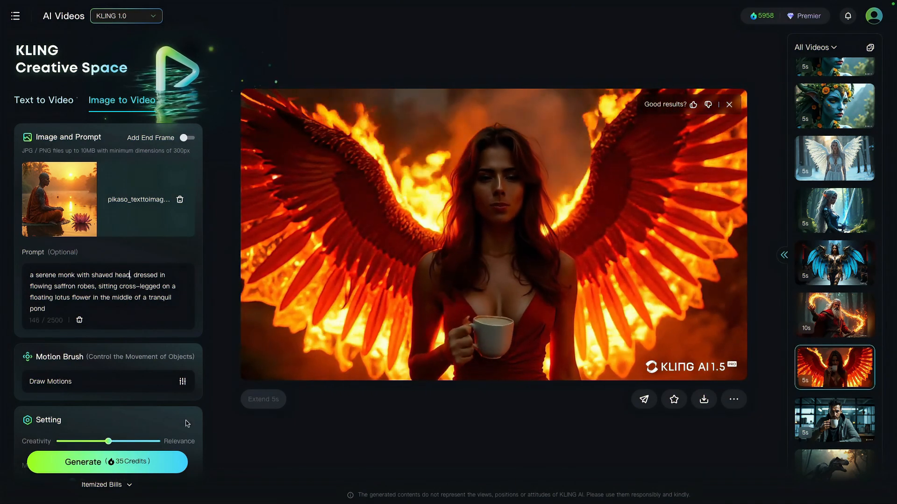
Step: Open the Motion Brush editor for the monk image and try auto-segmentation, leaving it switched off
click(156, 387)
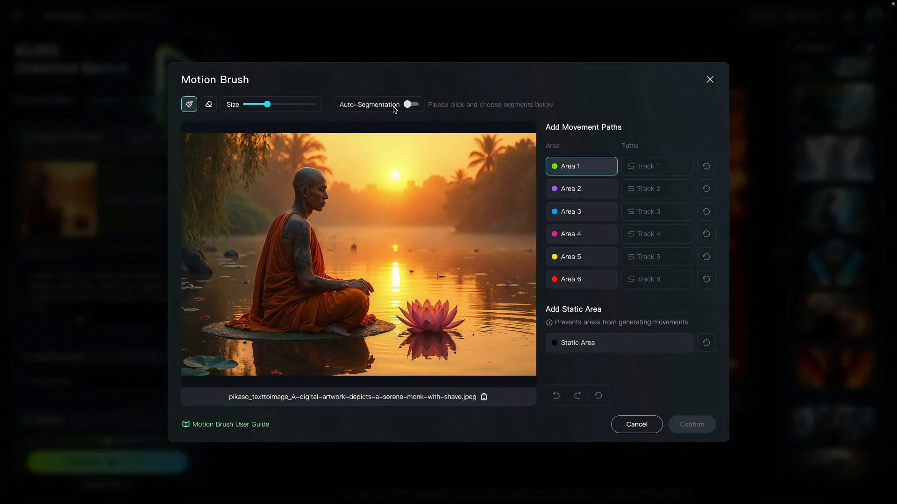
click(409, 105)
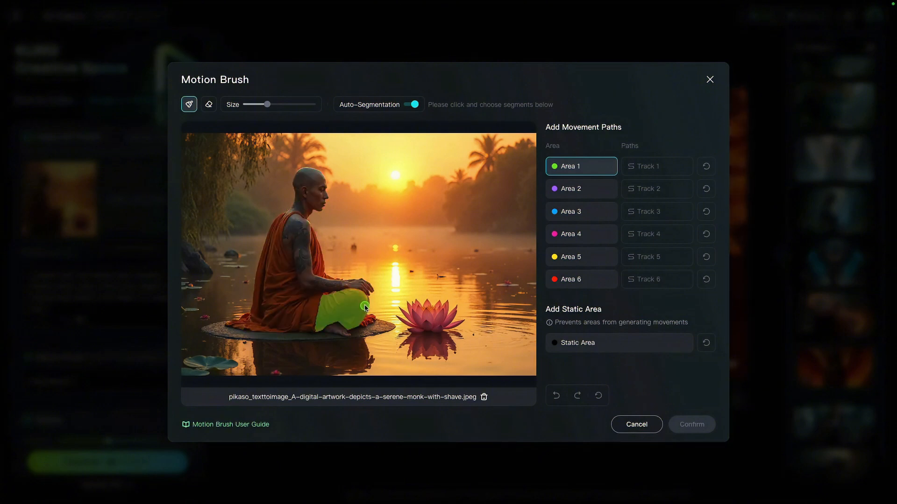
click(413, 104)
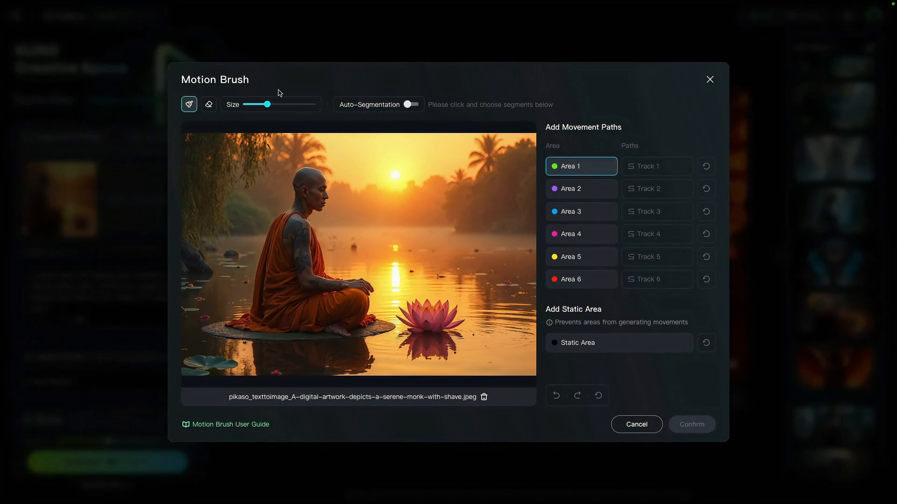
Step: Paint the monk's arm as Area 1 with a slightly larger brush and draw its path curving down to the lotus flower
drag(267, 105, 271, 105)
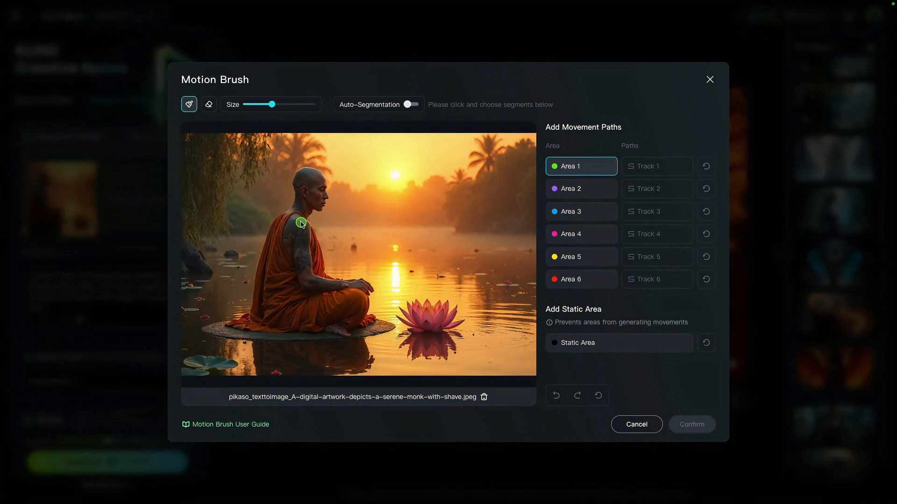
mouse_move(302, 223)
mouse_down()
mouse_move(304, 275)
mouse_move(370, 293)
mouse_move(357, 282)
mouse_move(313, 285)
mouse_move(296, 272)
mouse_move(296, 221)
mouse_move(299, 268)
mouse_move(321, 290)
mouse_move(359, 288)
mouse_up()
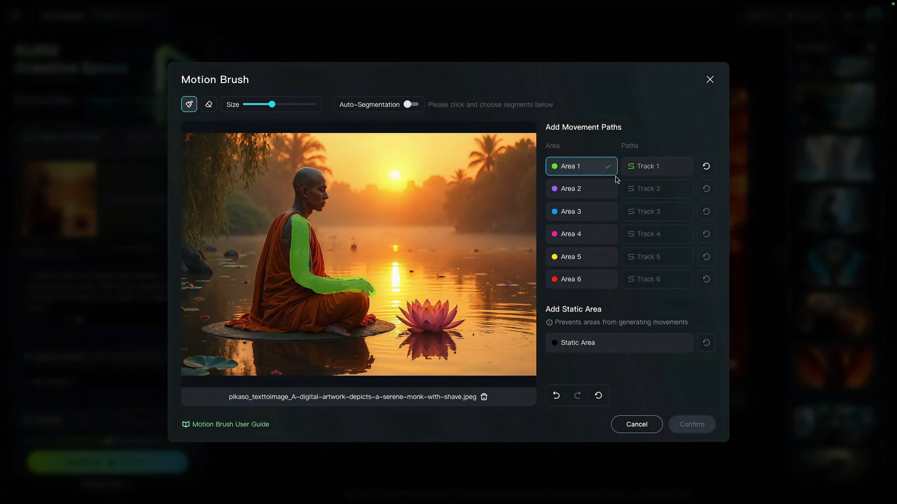
click(660, 171)
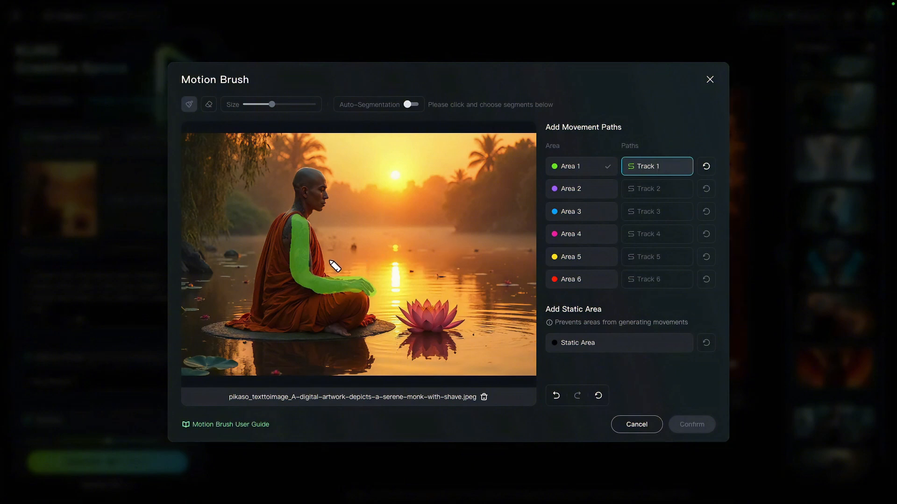
mouse_move(336, 268)
mouse_down()
mouse_move(401, 274)
mouse_move(416, 294)
mouse_up()
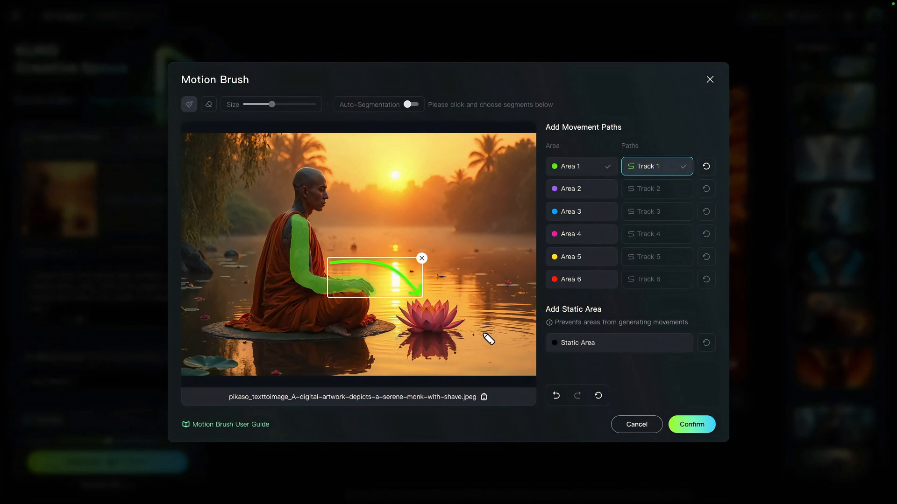
Step: Paint the monk's head and upper body as Area 2 and draw a short path curving forward and down from the face
click(577, 212)
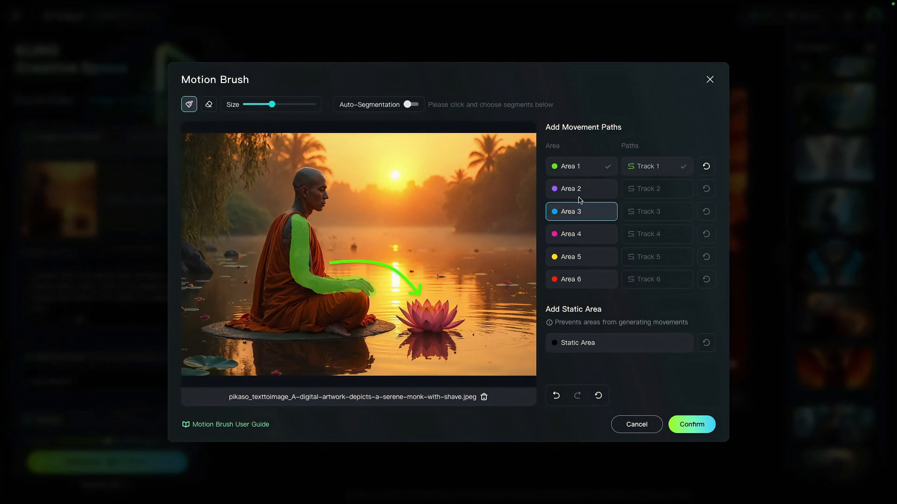
click(579, 195)
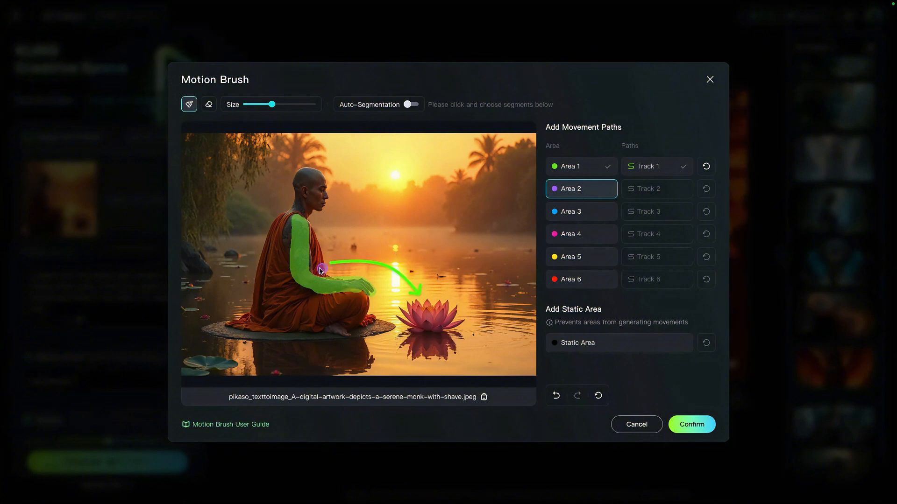
mouse_move(316, 270)
mouse_down()
mouse_move(315, 227)
mouse_move(318, 270)
mouse_up()
mouse_move(294, 208)
mouse_down()
mouse_move(302, 171)
mouse_move(319, 174)
mouse_move(320, 212)
mouse_move(302, 218)
mouse_move(307, 178)
mouse_move(316, 195)
mouse_move(317, 179)
mouse_move(282, 222)
mouse_move(285, 256)
mouse_move(266, 253)
mouse_move(286, 208)
mouse_move(277, 256)
mouse_move(278, 224)
mouse_up()
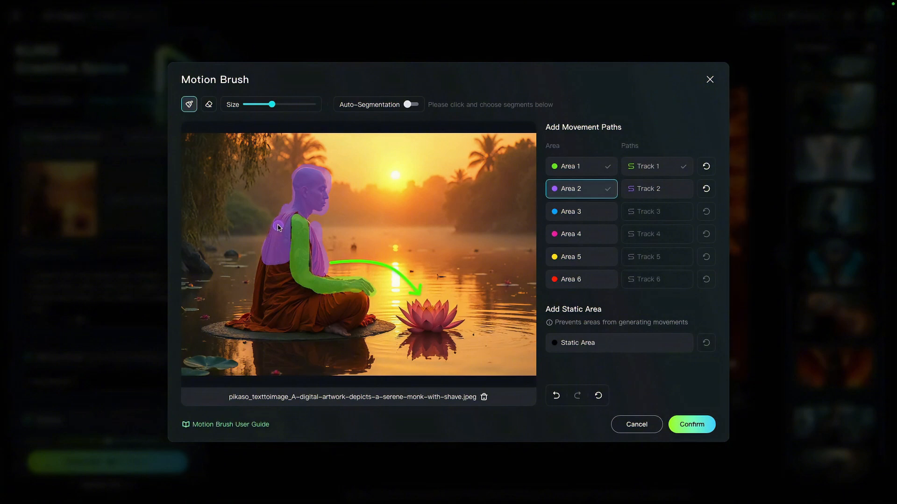
click(636, 189)
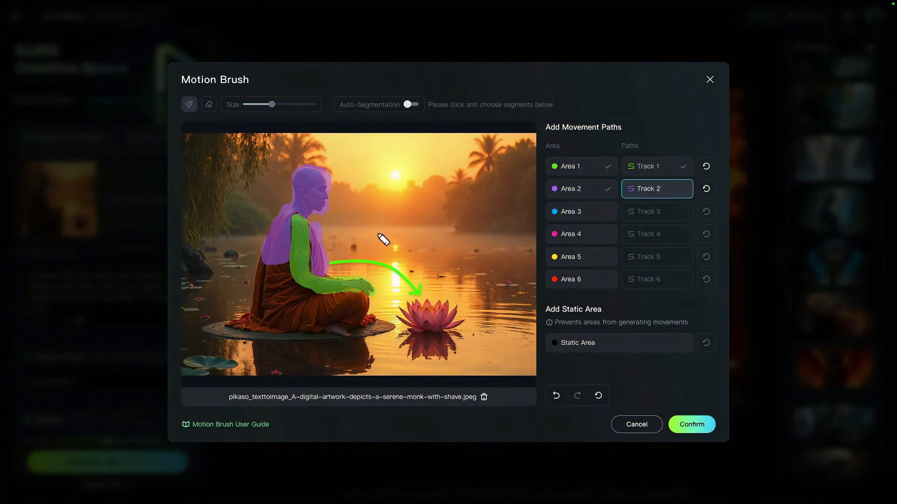
drag(336, 203, 367, 237)
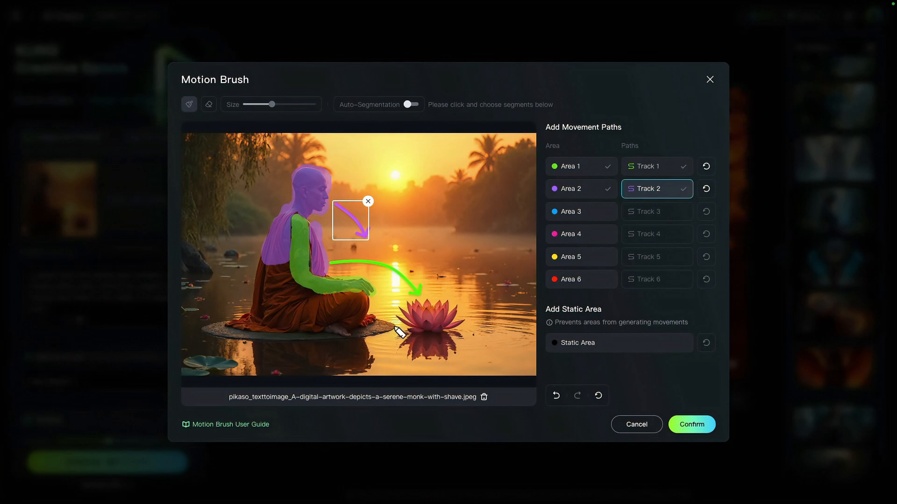
Step: Paint the platform beneath the monk as the Static Area and save the motion brush setup
click(612, 344)
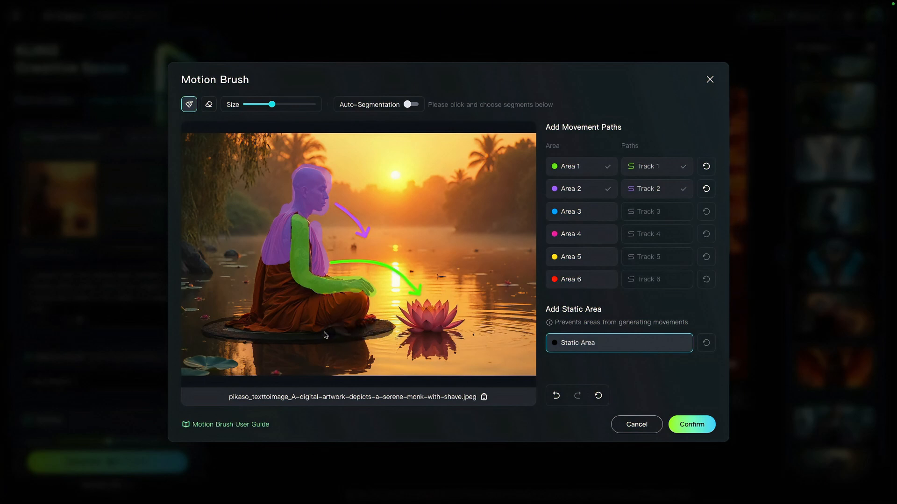
drag(231, 324, 329, 337)
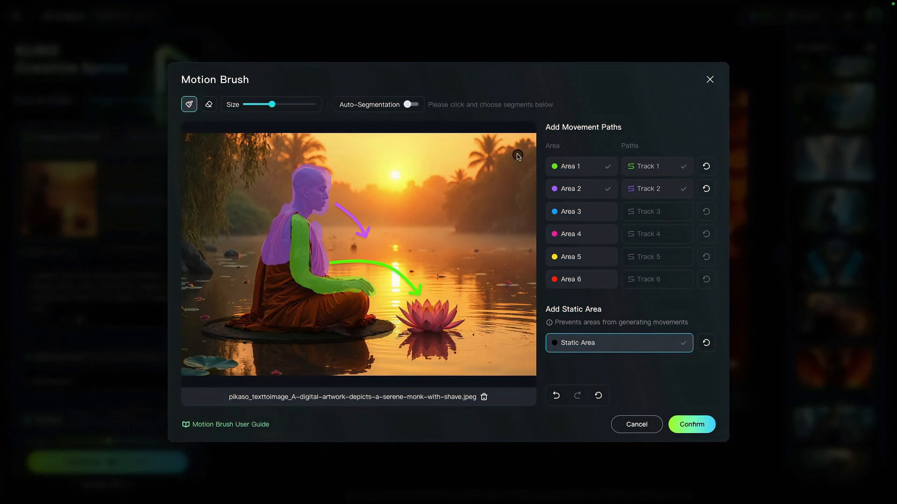
click(691, 424)
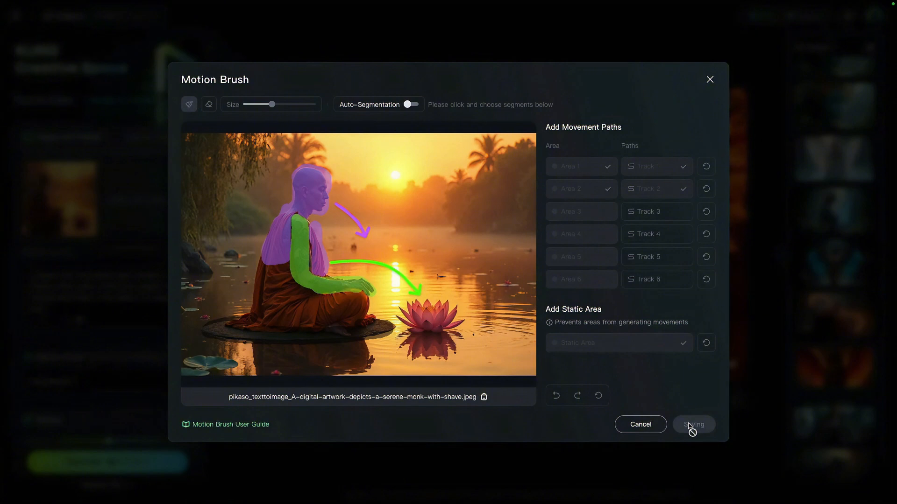
Step: Leave the Motion Brush editor and generate the monk video
click(711, 80)
click(506, 270)
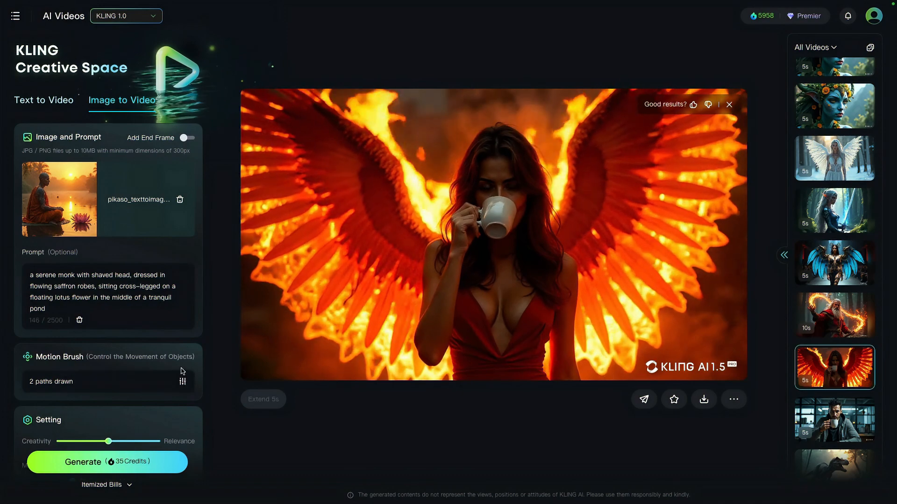
click(156, 458)
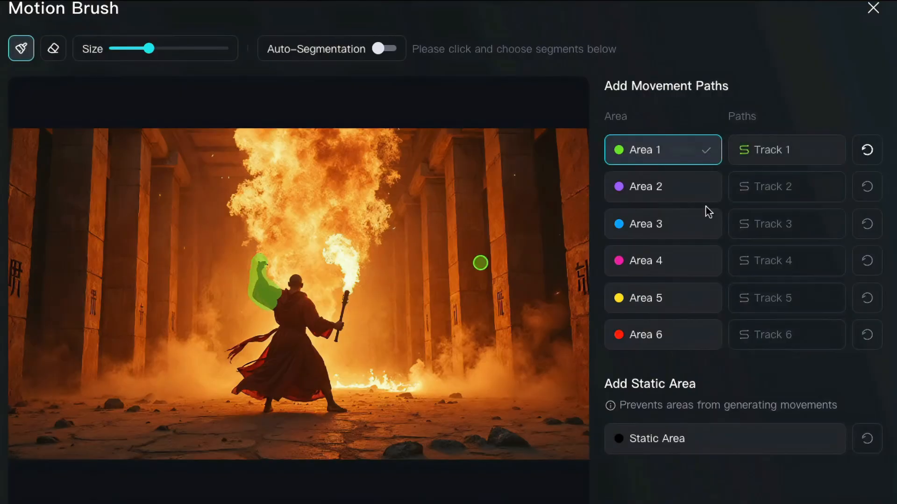
Step: Draw a downward path for the warrior monk's raised arm and mark the staff arm as Area 2 with an upward path
click(775, 150)
mouse_move(254, 282)
mouse_down()
mouse_move(252, 325)
mouse_move(309, 323)
mouse_move(337, 334)
mouse_move(348, 298)
mouse_move(333, 230)
mouse_up()
click(663, 187)
click(781, 193)
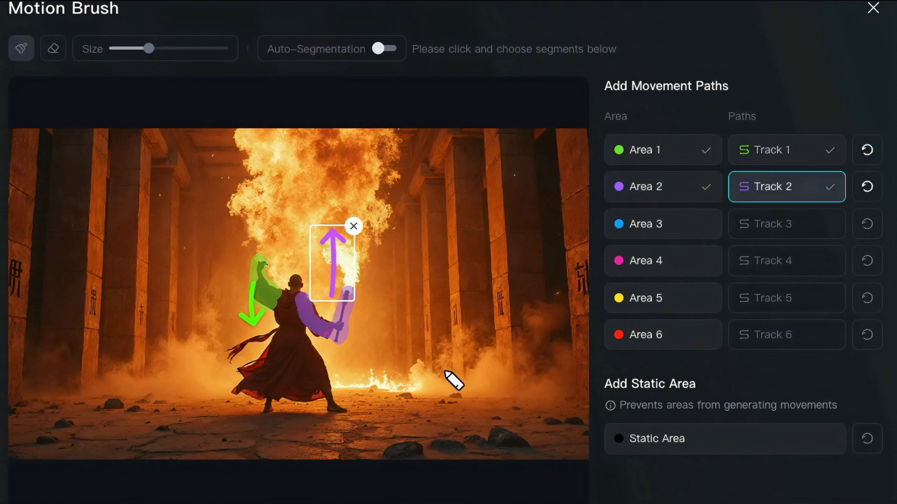
Step: Paint the warrior monk's flowing sash as Area 3 and draw its path outward and slightly down, away from the body
click(658, 225)
drag(277, 328, 232, 360)
click(789, 228)
drag(275, 337, 213, 354)
Step: Paint the warrior monk's lower robe as Area 4 and confirm the motion brush setup
click(660, 260)
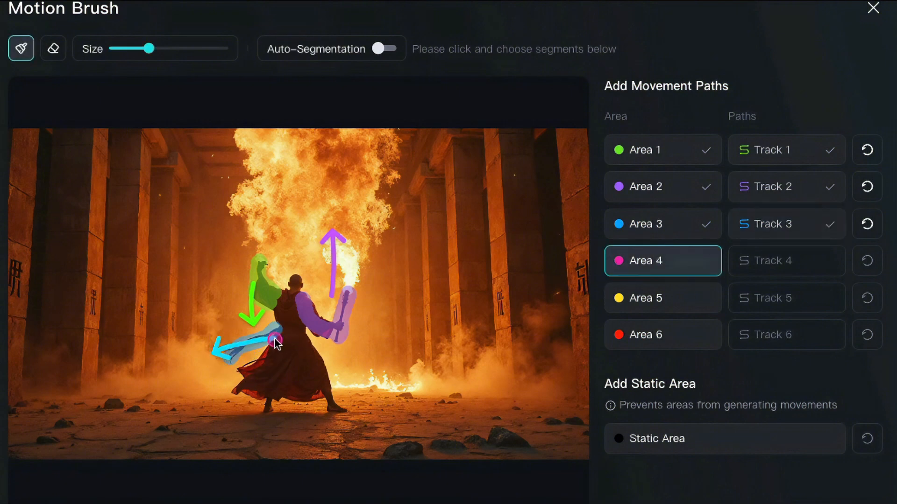
mouse_move(275, 340)
mouse_down()
mouse_move(234, 391)
mouse_move(325, 395)
mouse_move(310, 349)
mouse_move(260, 376)
mouse_move(286, 350)
mouse_move(282, 384)
mouse_move(313, 367)
mouse_move(328, 385)
mouse_up()
mouse_move(250, 392)
mouse_down()
mouse_move(309, 373)
mouse_move(355, 384)
mouse_up()
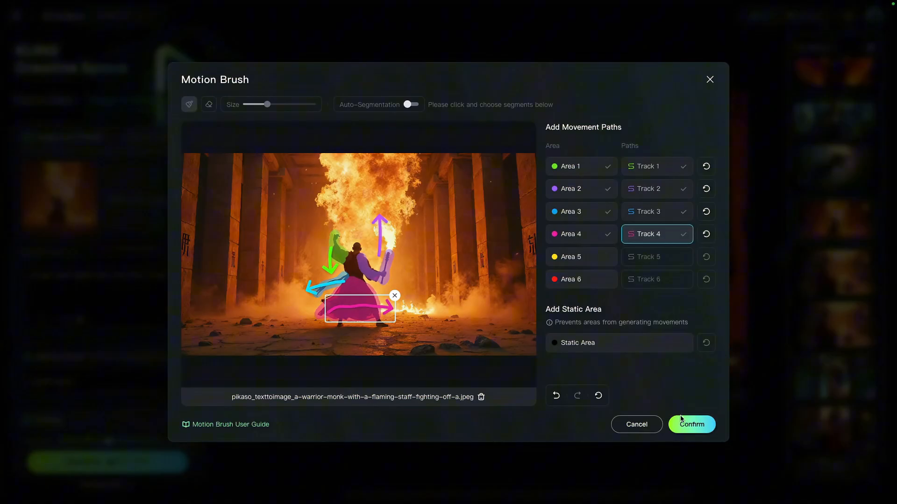
click(687, 424)
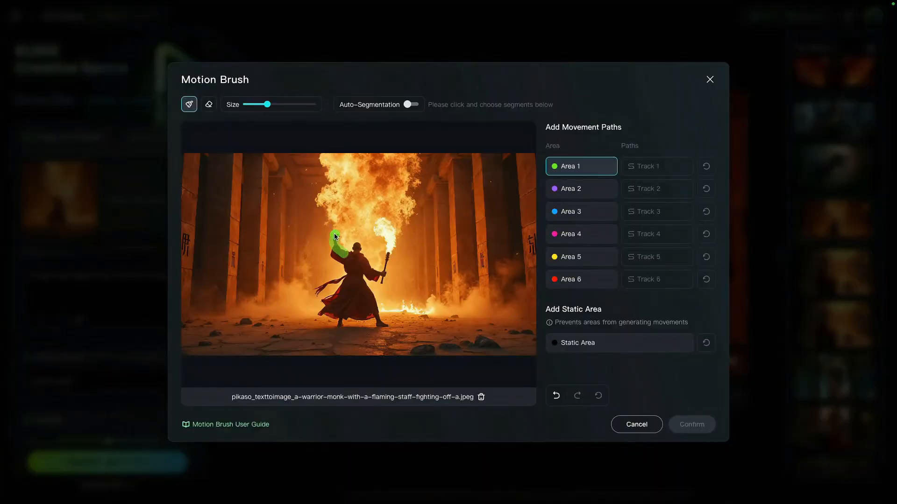
Step: Paint the raised arm as Area 1 with a downward path and the staff arm as Area 2 with an upward path
drag(334, 234, 331, 274)
click(651, 169)
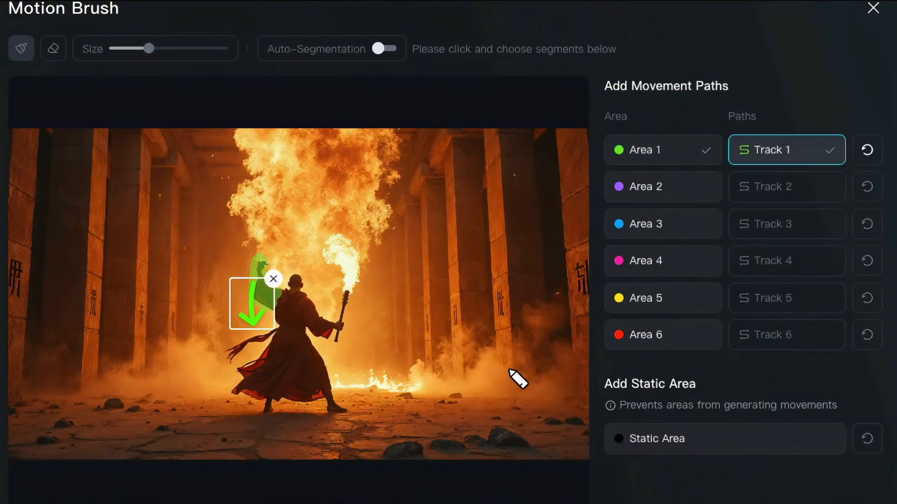
click(700, 193)
mouse_move(304, 304)
mouse_down()
mouse_move(319, 327)
mouse_move(341, 328)
mouse_up()
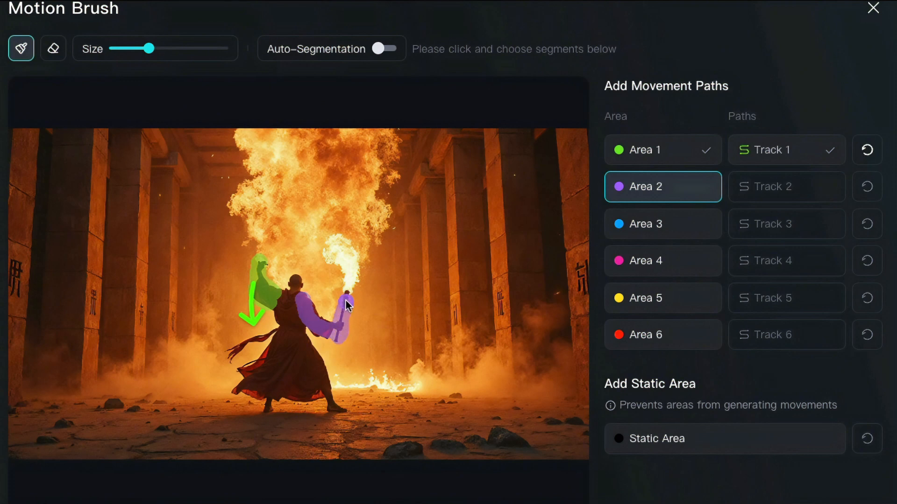
click(829, 187)
drag(332, 297, 332, 229)
Step: Mark the trailing sash as Area 3 and draw its path away from the waist, sloping slightly down
click(660, 232)
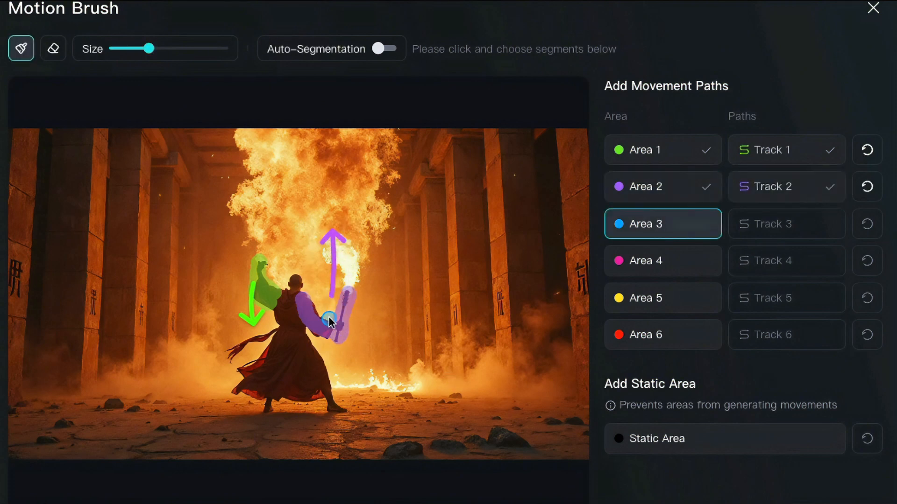
drag(241, 349, 228, 358)
click(822, 225)
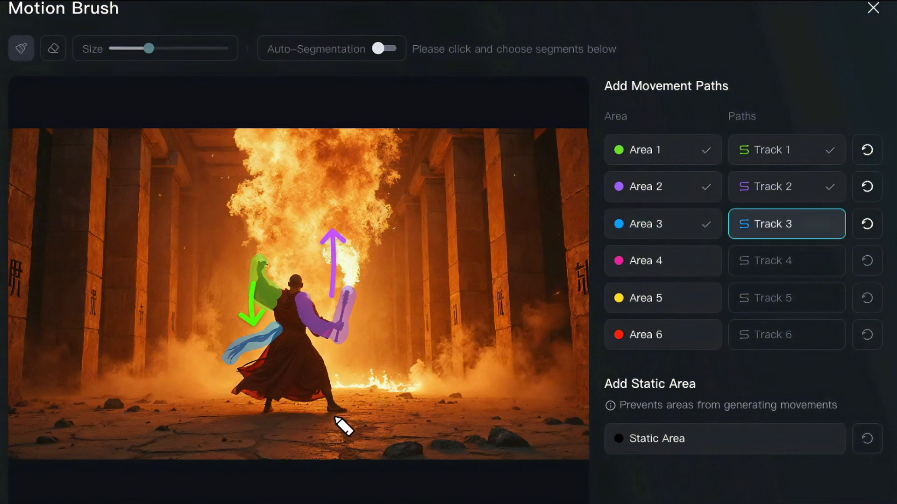
drag(275, 338, 214, 354)
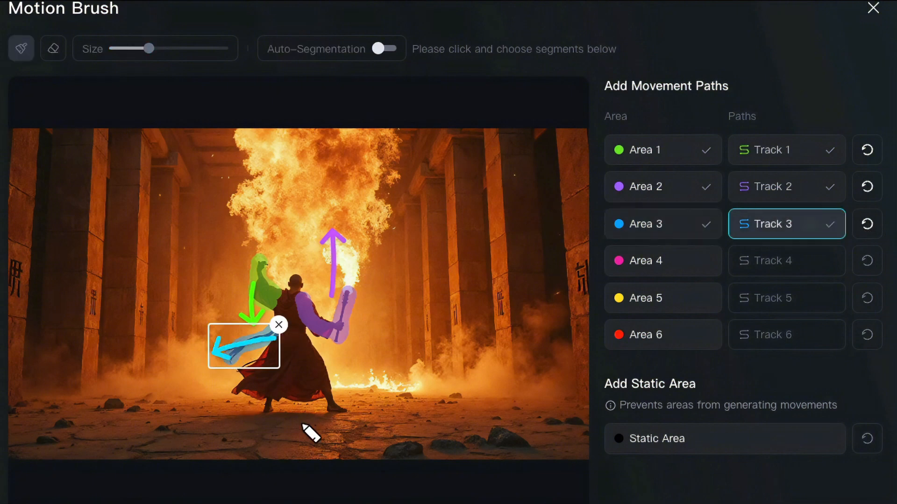
Step: Paint the skirt of the warrior monk's robe as Area 4
click(659, 265)
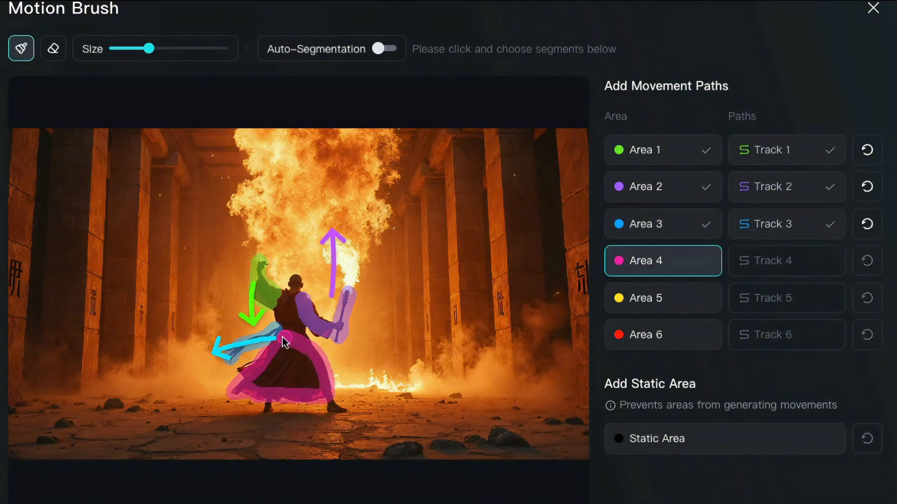